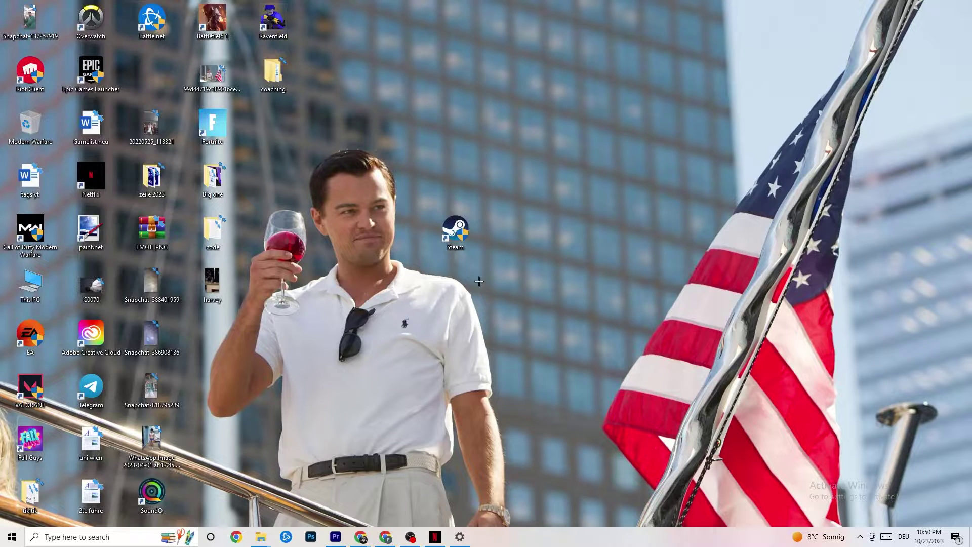
Set the Steam shortcut's compatibility to Windows 8 with Run as administrator, and confirm
right_click(446, 174)
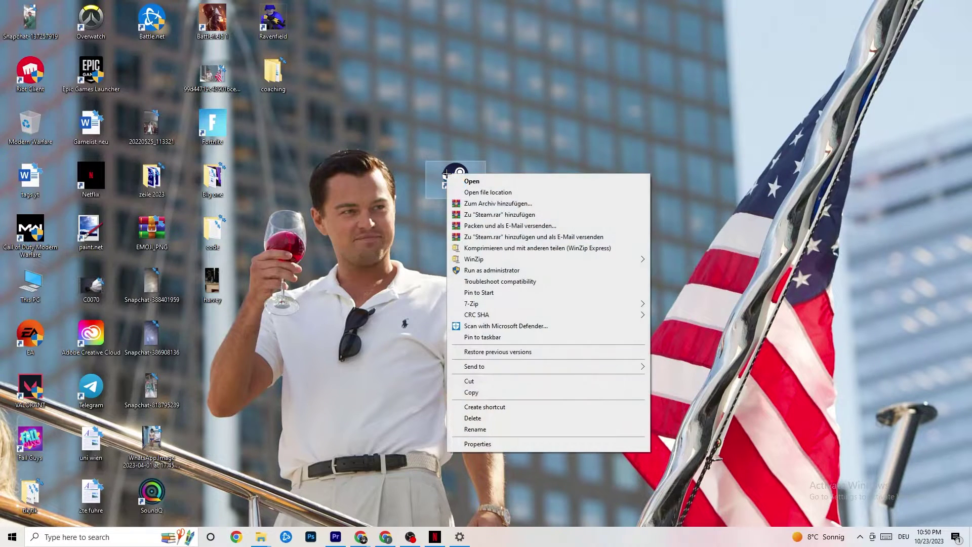
click(478, 444)
drag(522, 182, 468, 86)
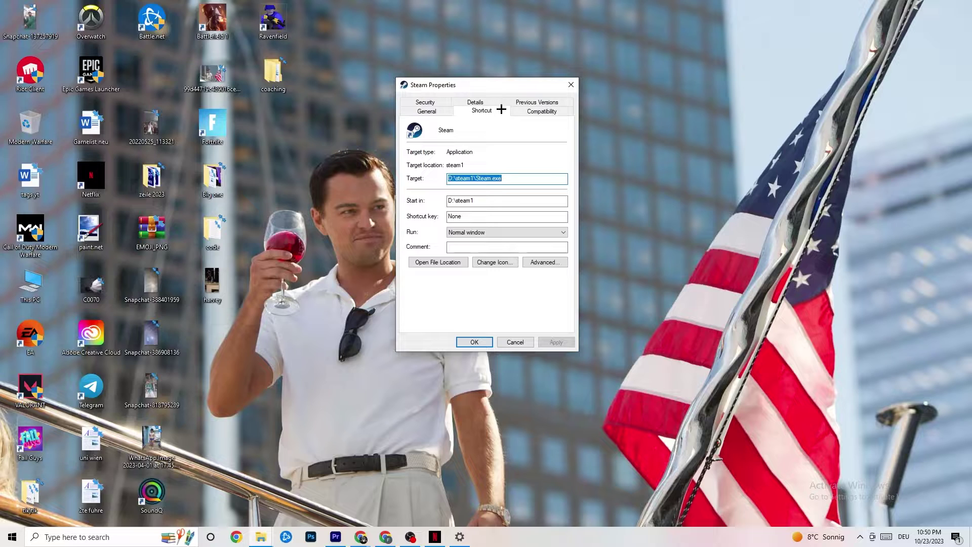
click(538, 111)
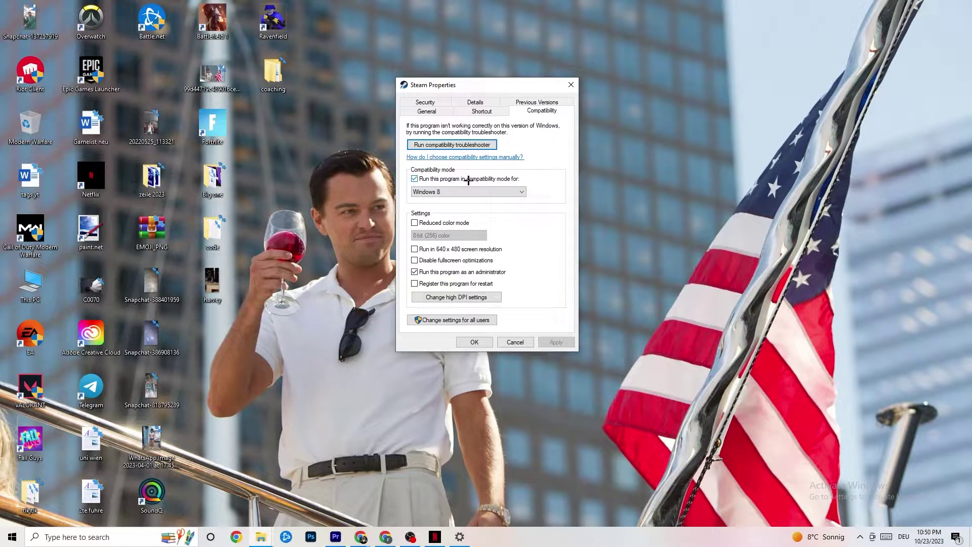
click(491, 190)
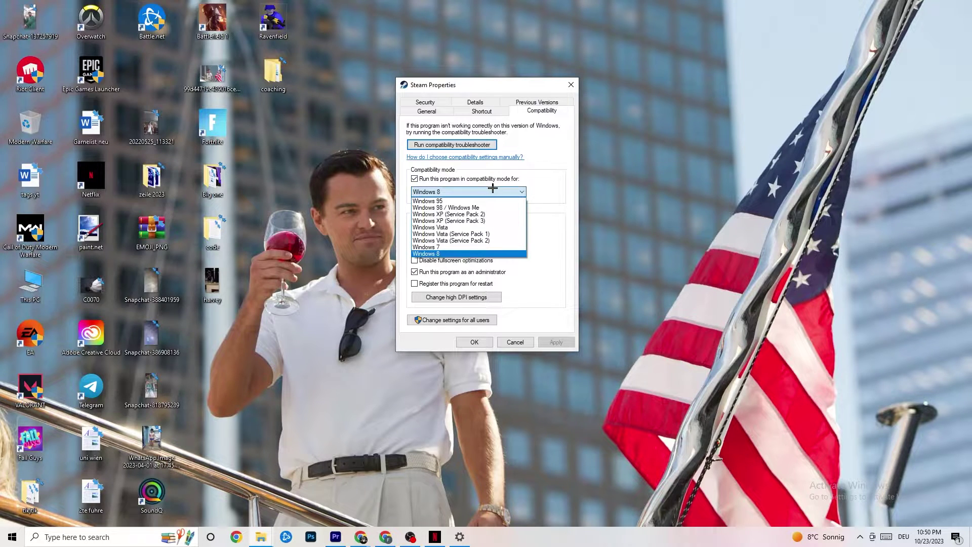
click(478, 254)
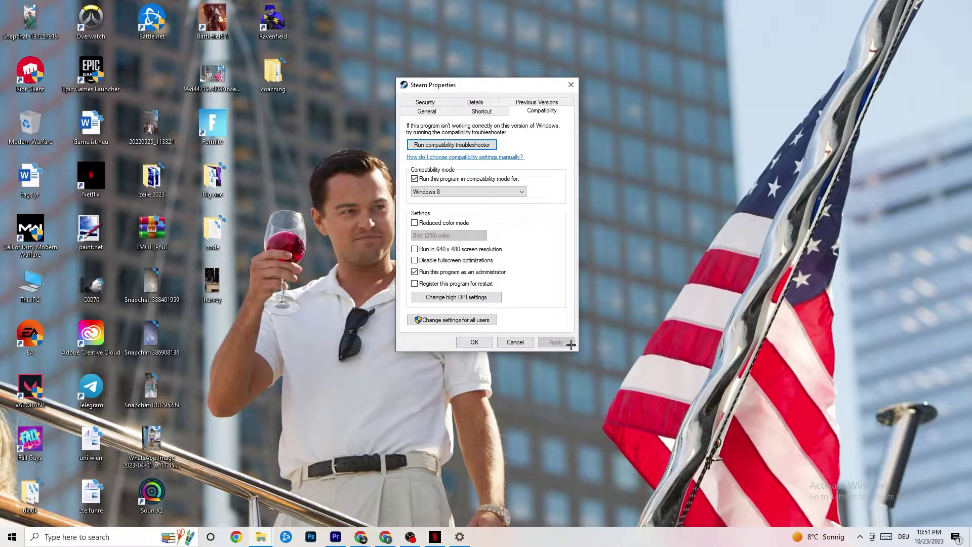
click(474, 342)
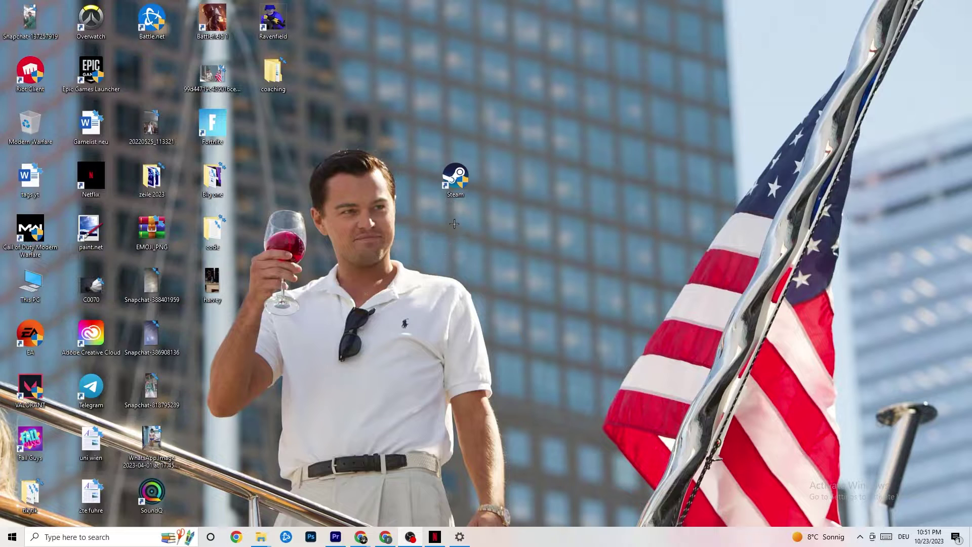
Dismiss the Steam shortcut menu and launch Windows Settings from the Start menu
right_click(438, 181)
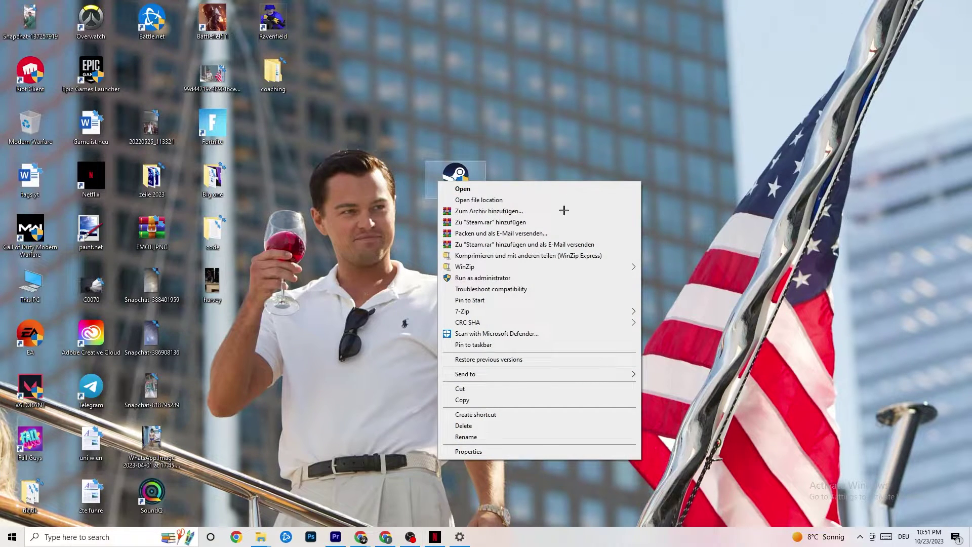
click(354, 223)
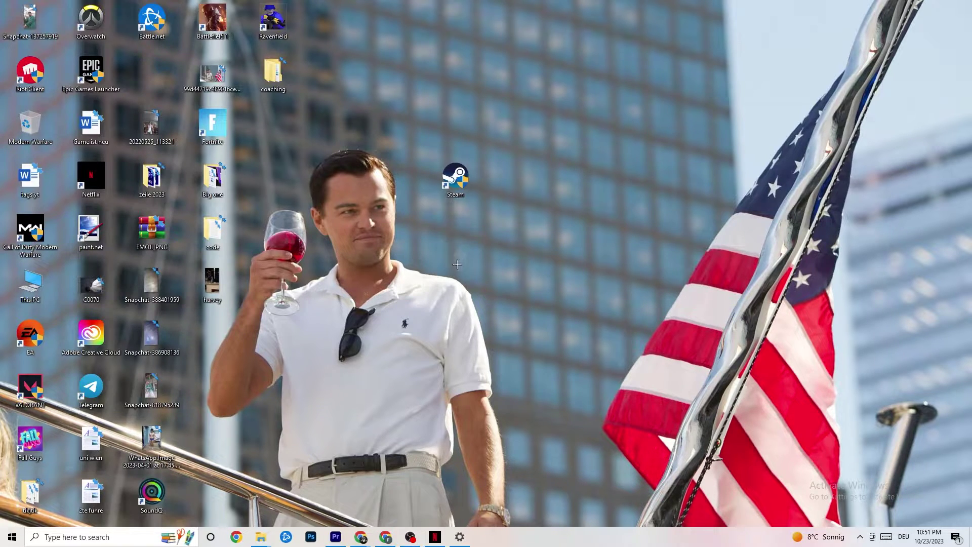
click(12, 536)
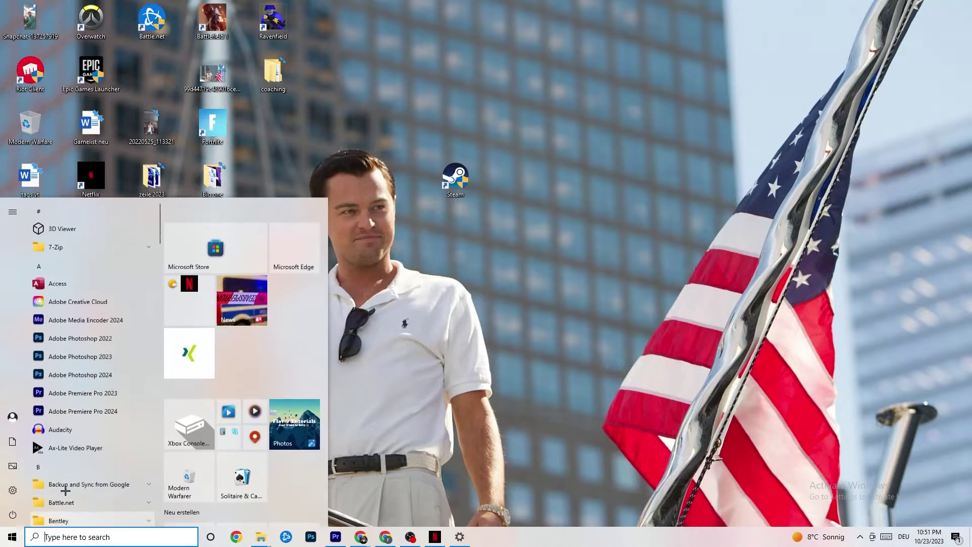
click(460, 537)
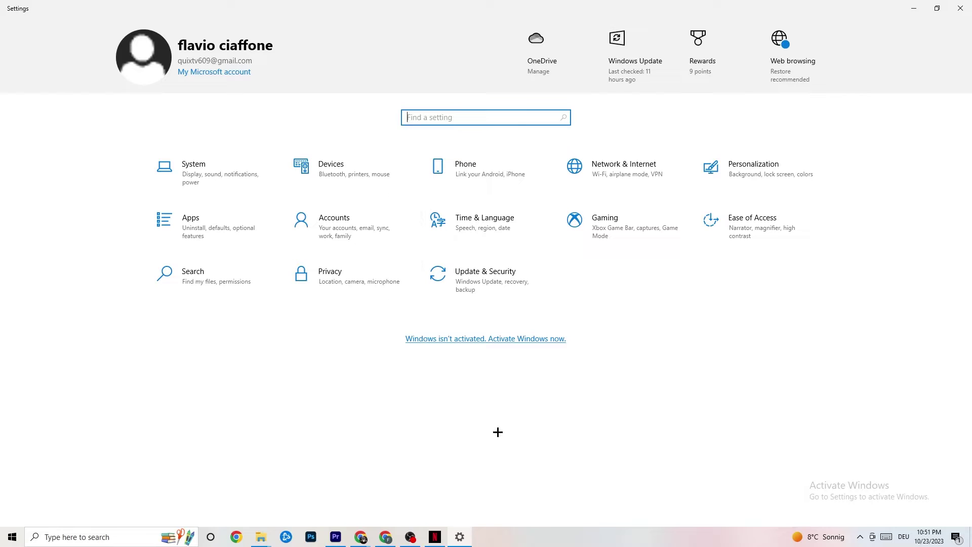
Keep System display scaling at 100% at 1920 × 1080, then go to Power & sleep
click(228, 182)
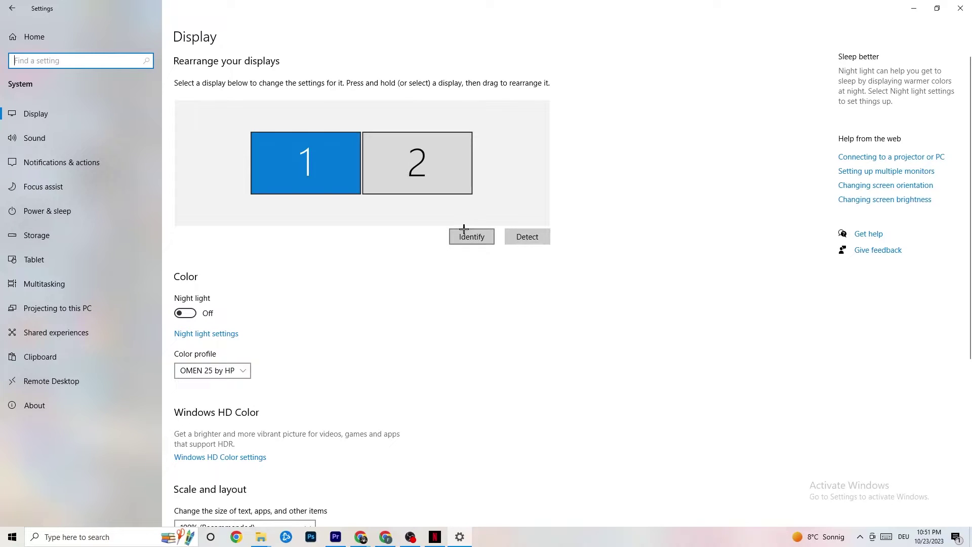
scroll(279, 170, down, 5)
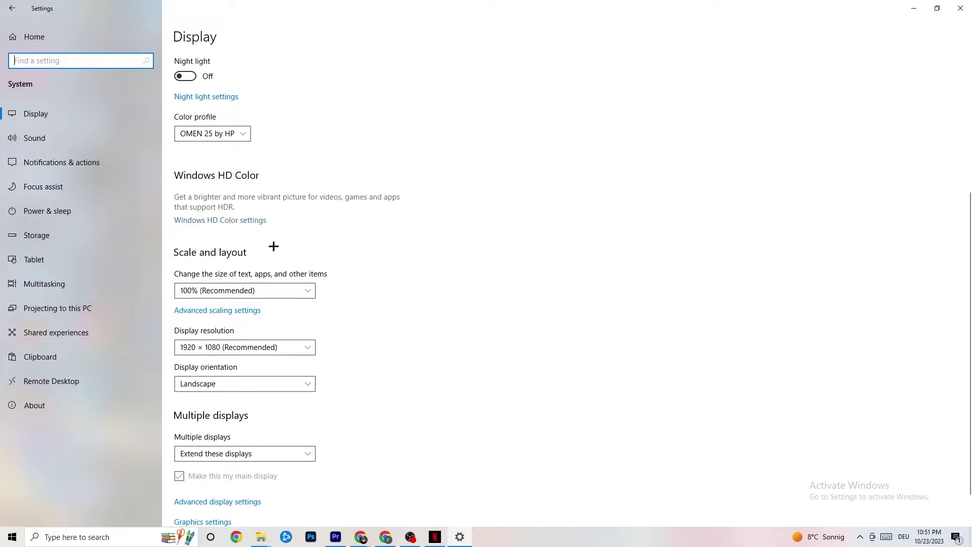
click(396, 277)
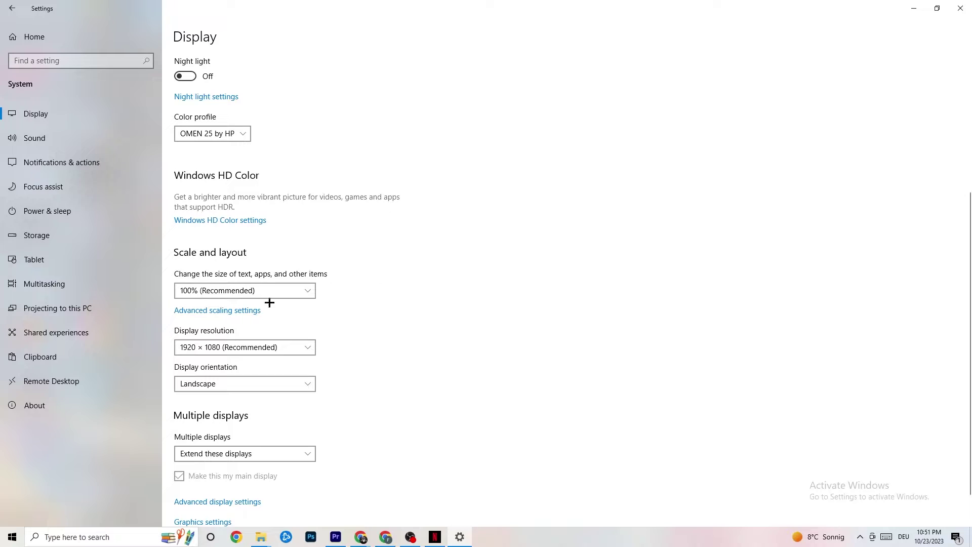
click(299, 284)
click(441, 247)
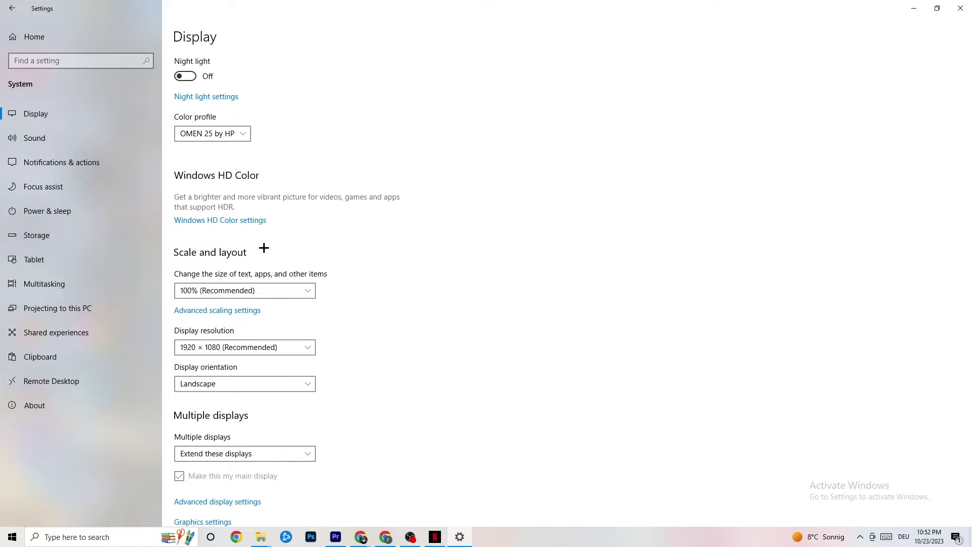
click(64, 208)
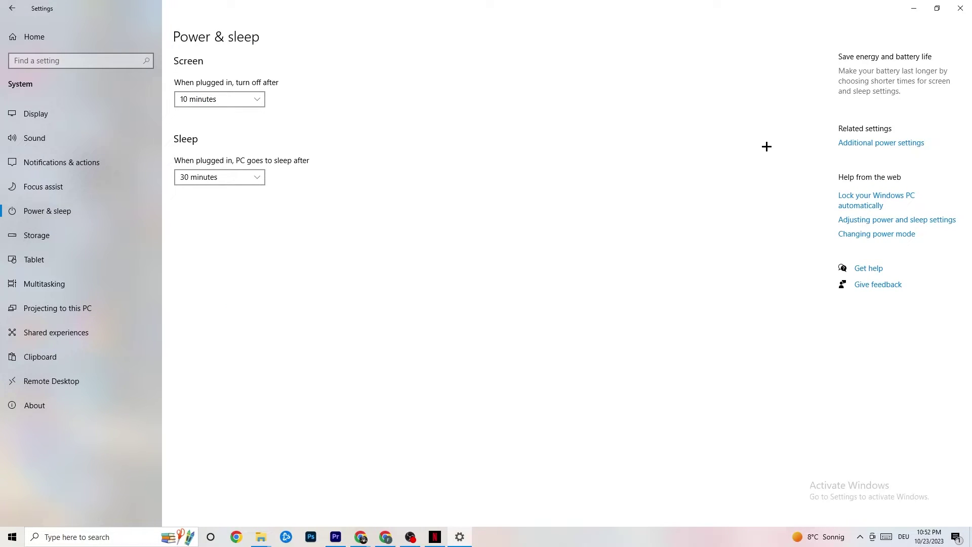
Review Power Options with the Balanced plan kept, then go to Storage settings
click(890, 143)
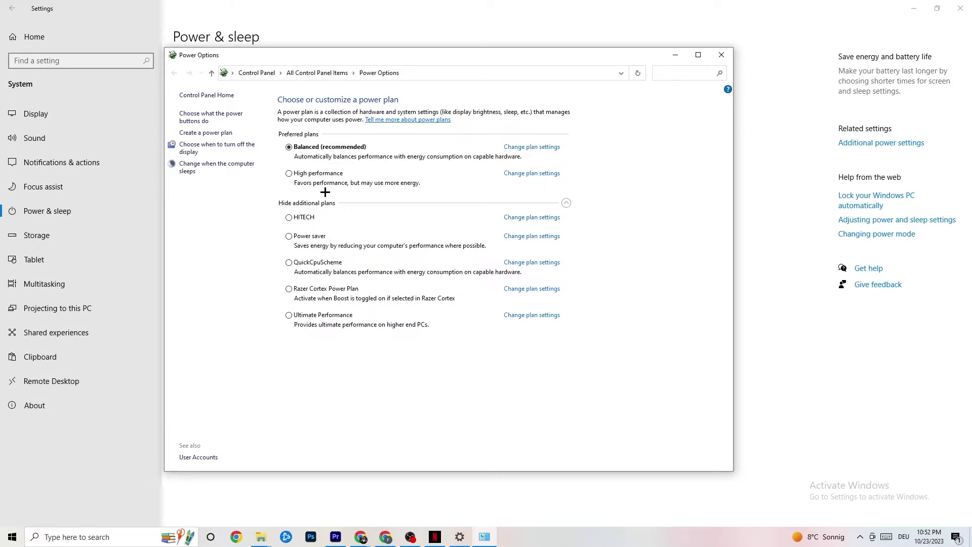
click(719, 57)
click(60, 237)
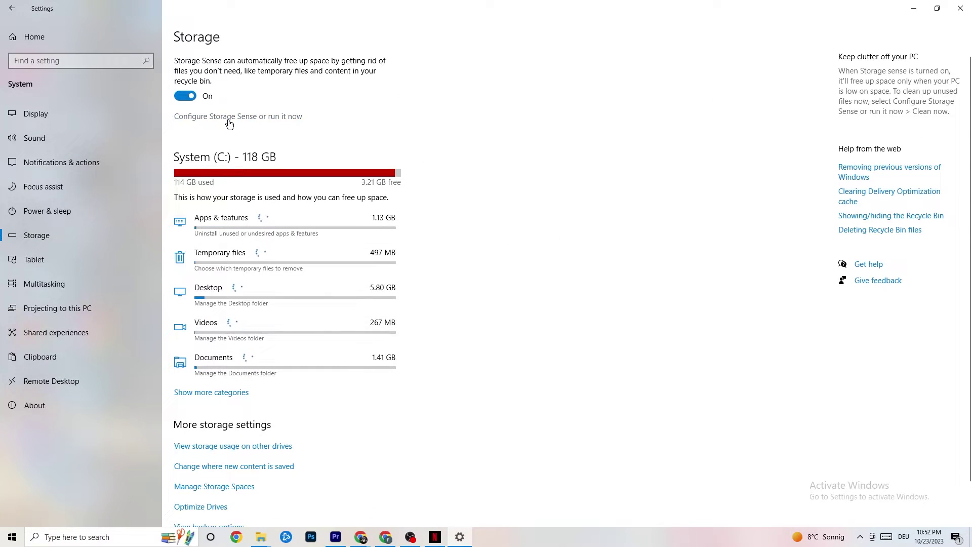
Keep Storage Sense running every week and go back to the Settings home page
click(271, 113)
click(117, 150)
click(196, 100)
click(70, 145)
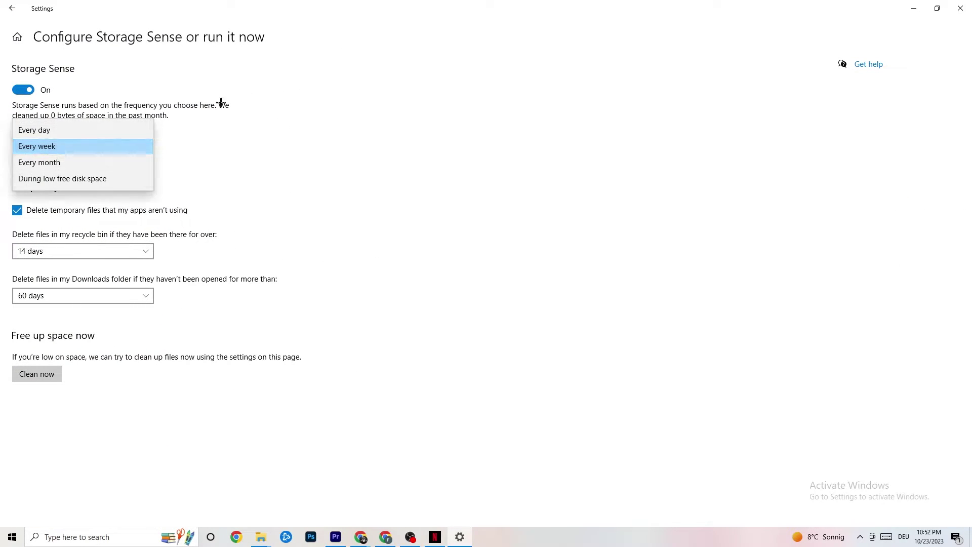
click(196, 107)
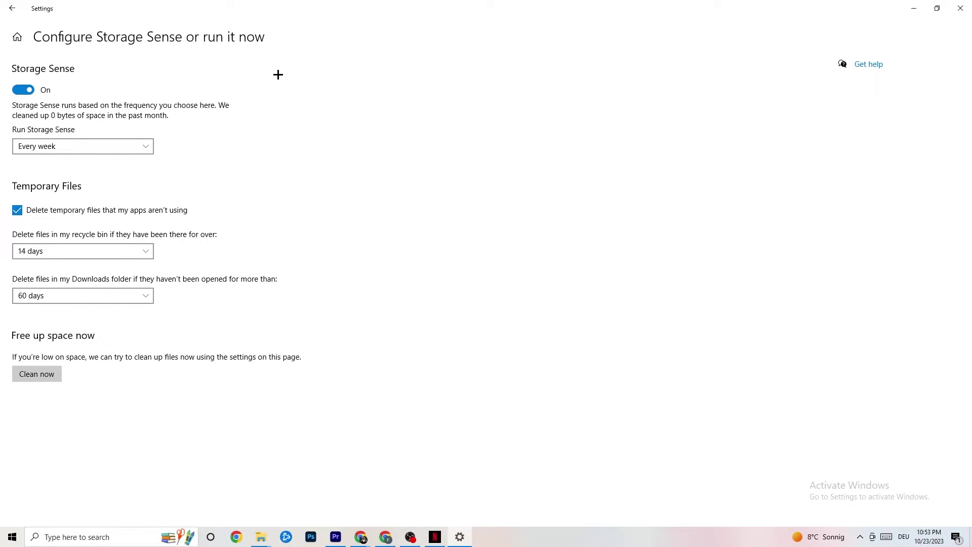
click(20, 9)
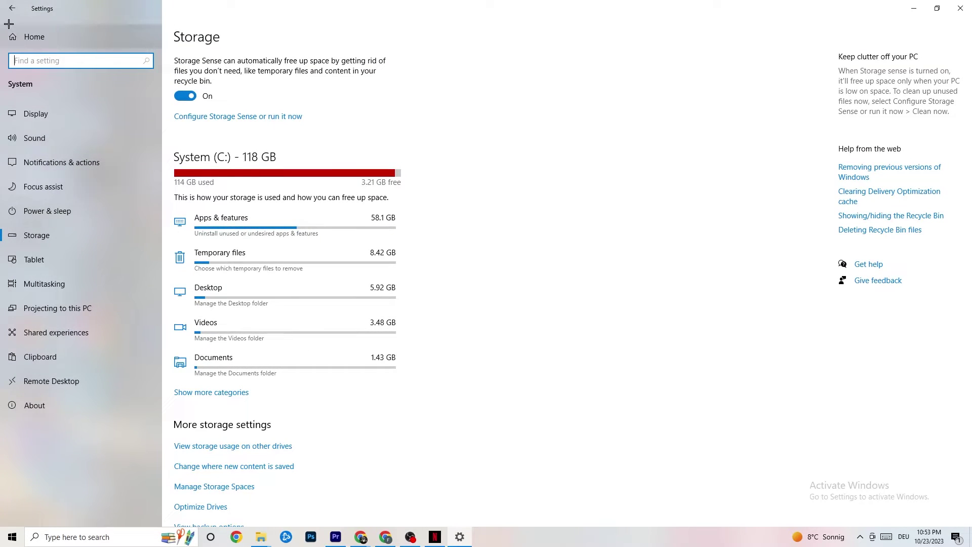
click(11, 9)
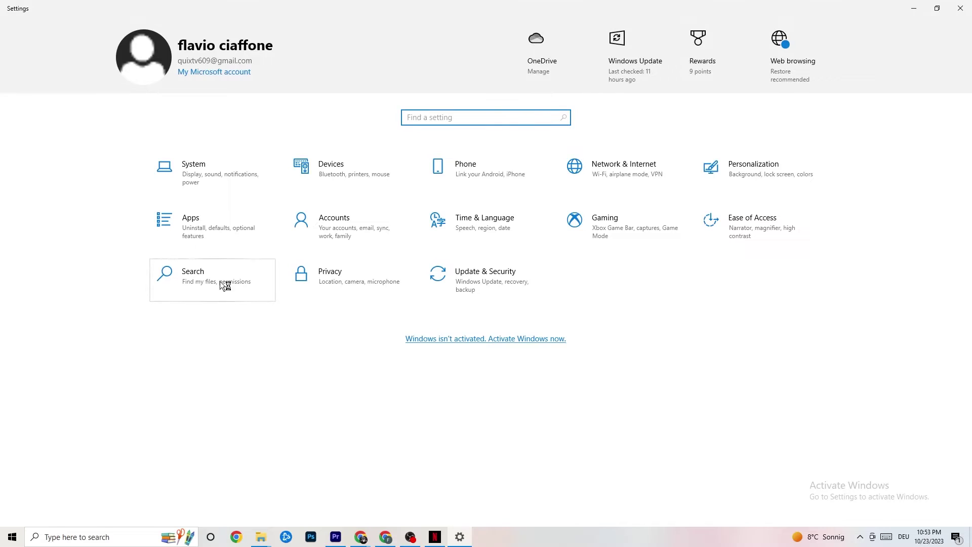
Review the Xbox Game Bar page under Gaming, then view the Captures settings
click(623, 230)
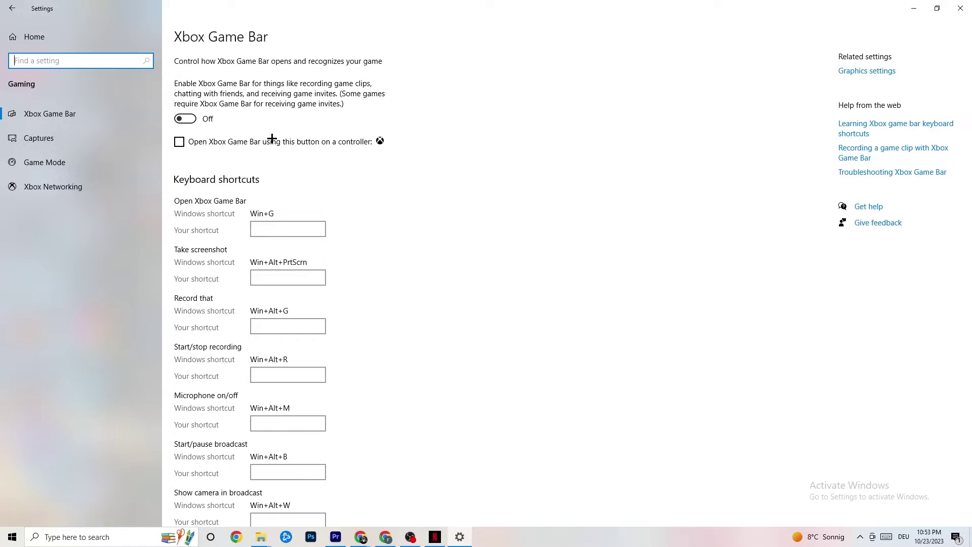
click(61, 134)
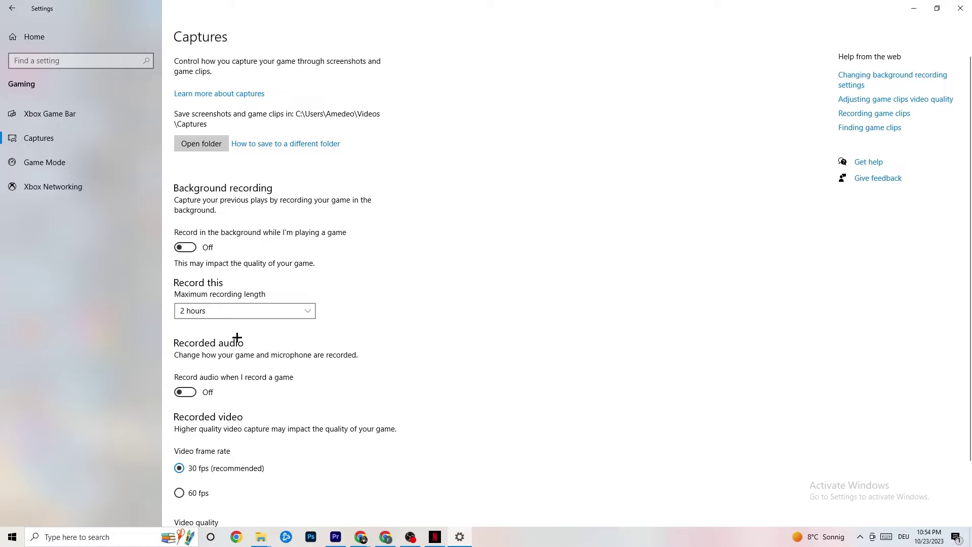
Confirm Game Mode is on, close Settings, and bring up the taskbar context menu
click(51, 162)
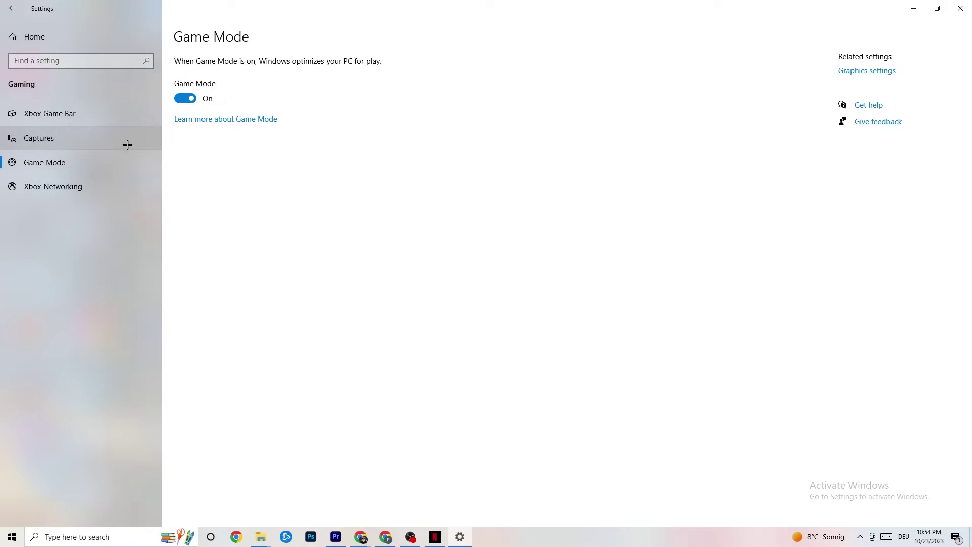
click(960, 8)
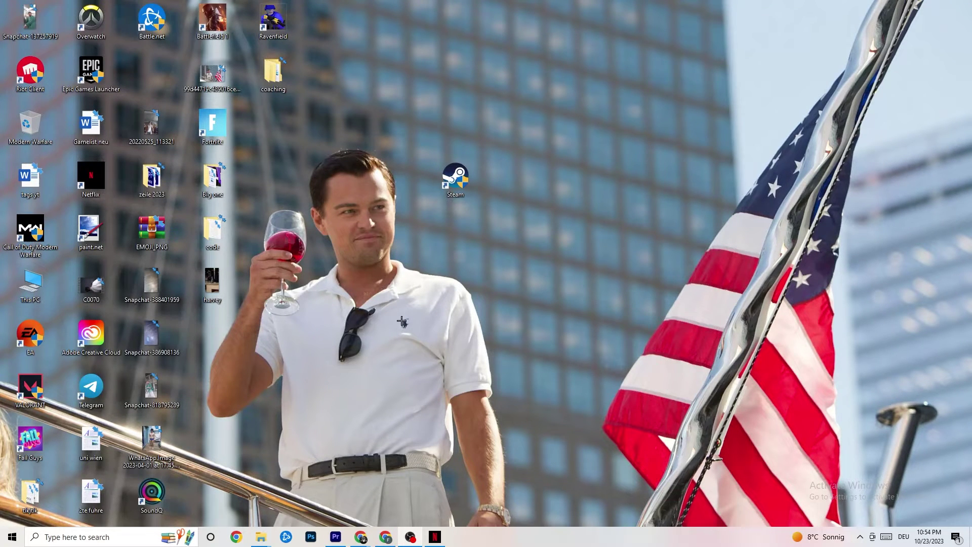
right_click(497, 543)
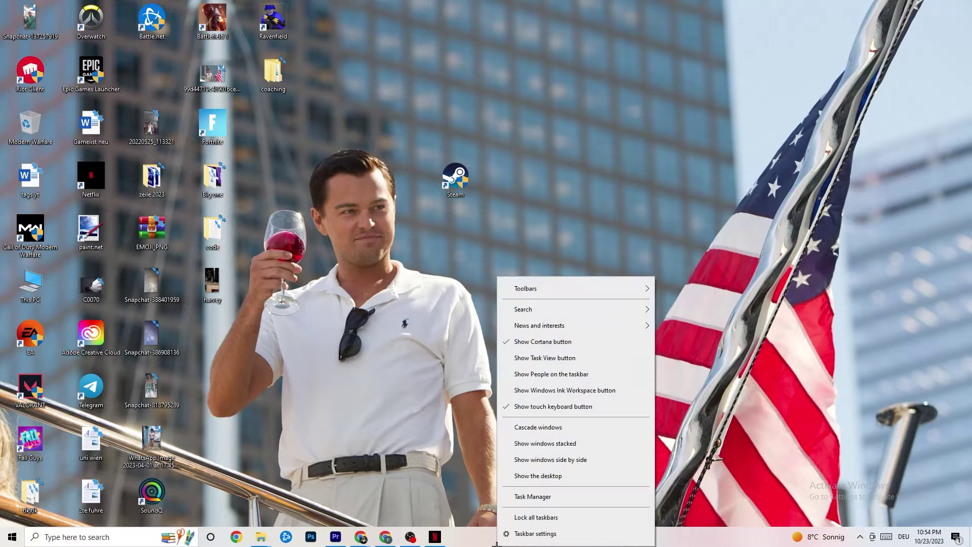
Launch Task Manager maximized, inspect the Netflix process actions, and switch to the Details list
click(526, 497)
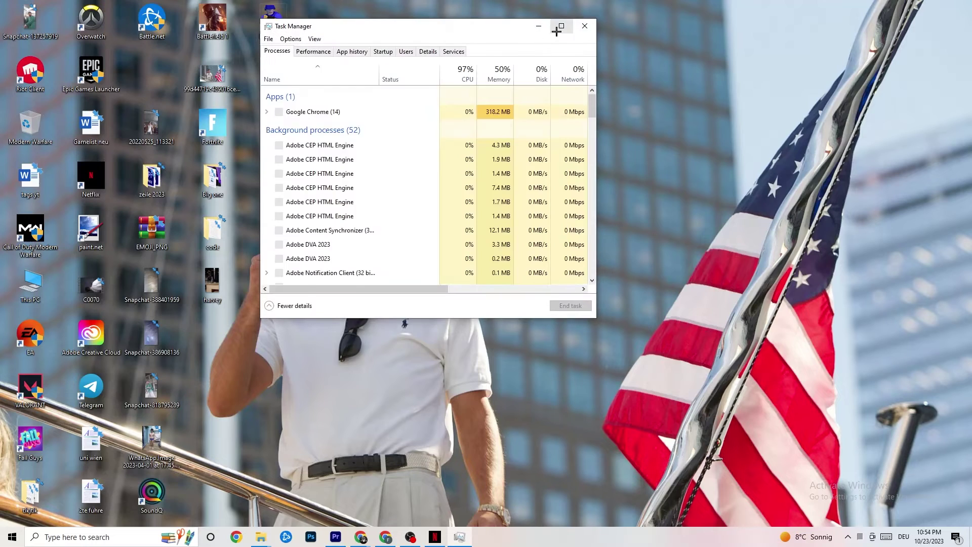
click(557, 26)
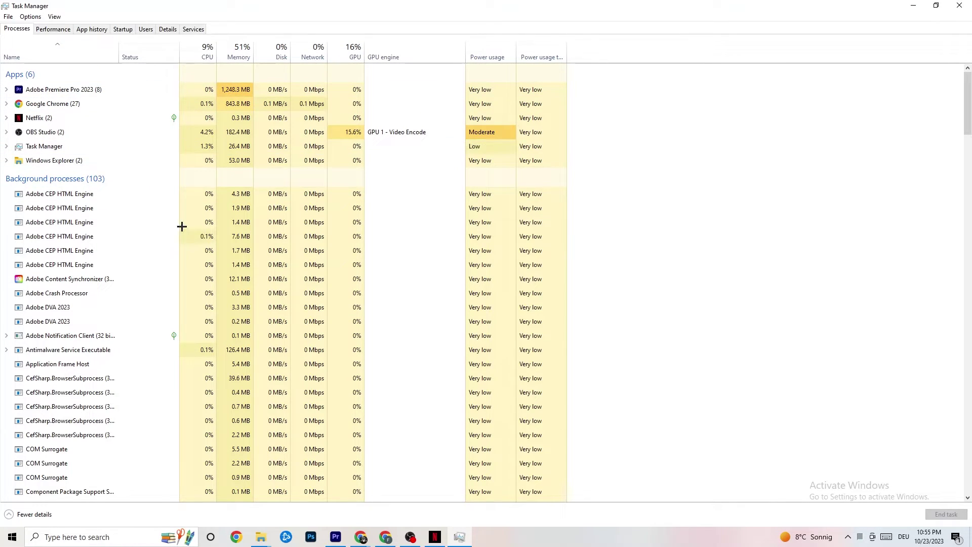
scroll(197, 355, down, 6)
scroll(189, 334, up, 6)
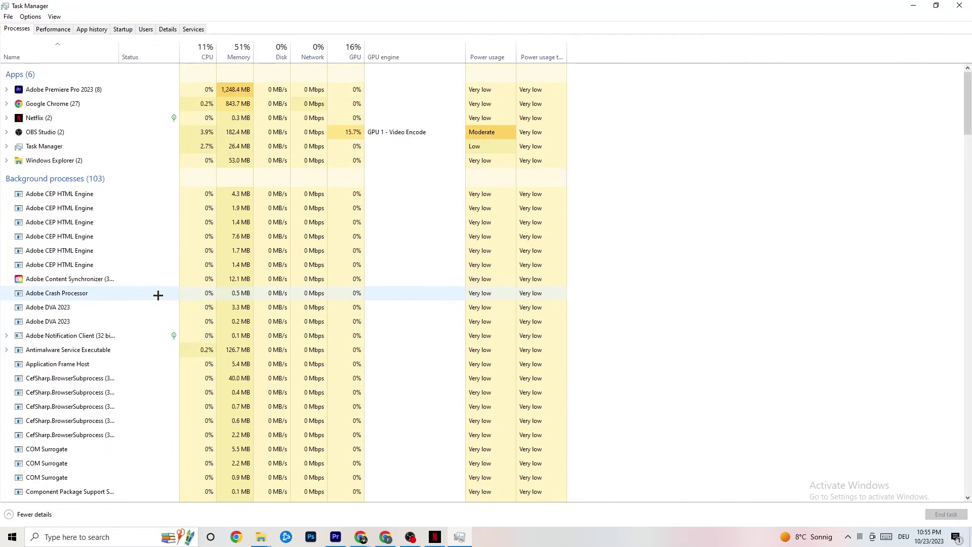
right_click(62, 118)
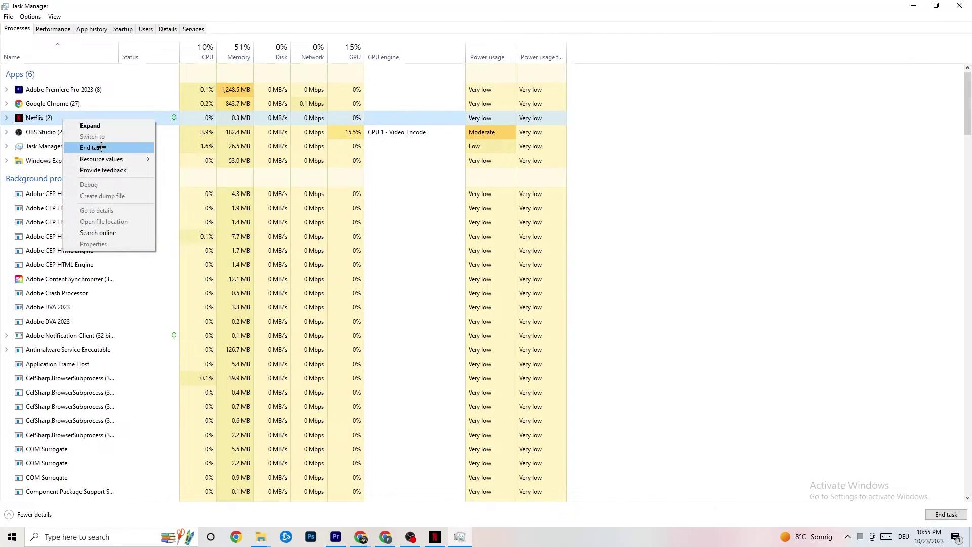
click(629, 171)
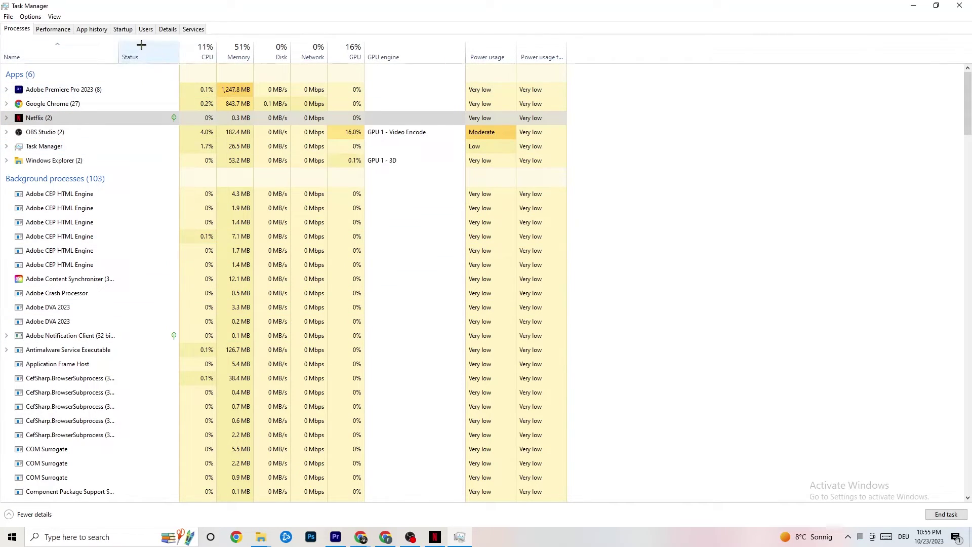
click(159, 31)
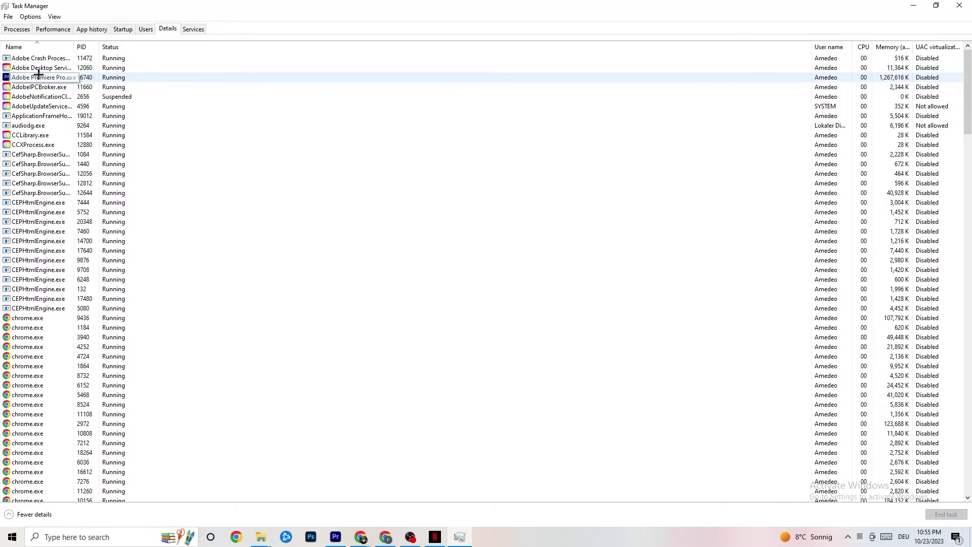
Review Adobe Premiere Pro's Set priority options without changing them, then view startup apps
right_click(95, 79)
mouse_move(150, 122)
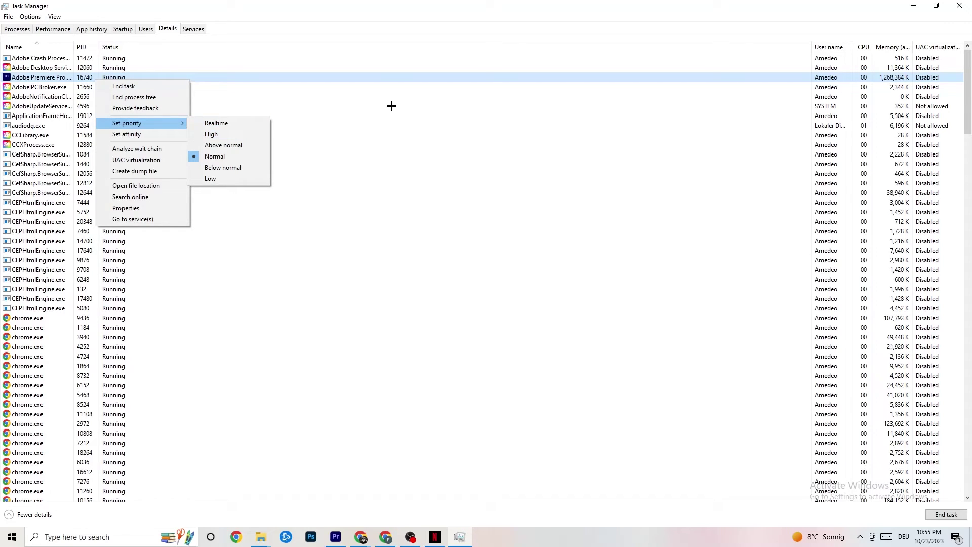
click(161, 124)
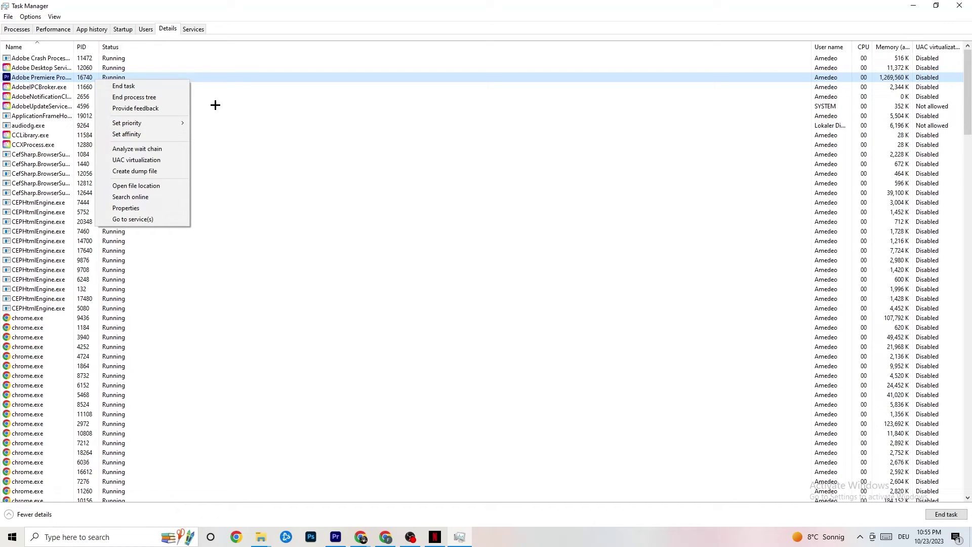
click(122, 30)
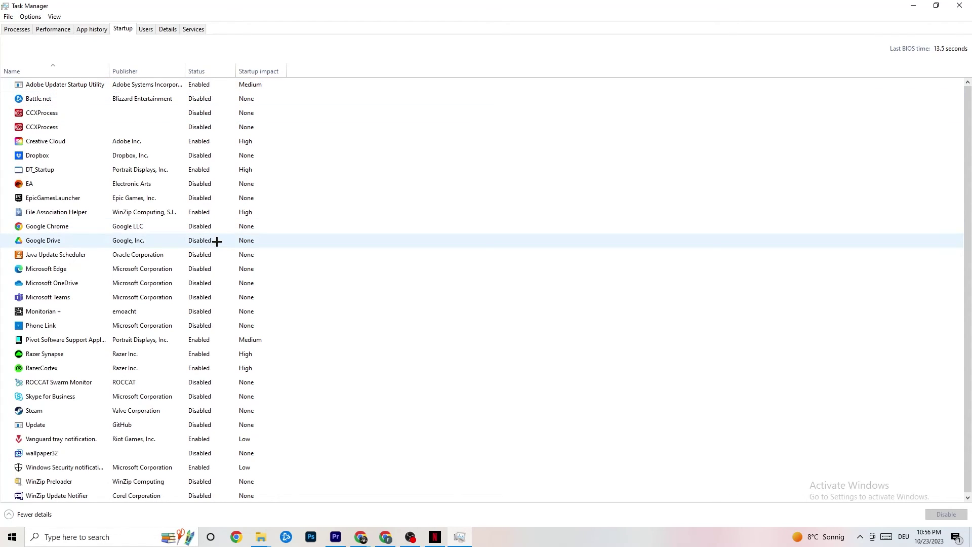
Inspect the Google Drive and Pivot Software startup entries, then close Task Manager
right_click(139, 241)
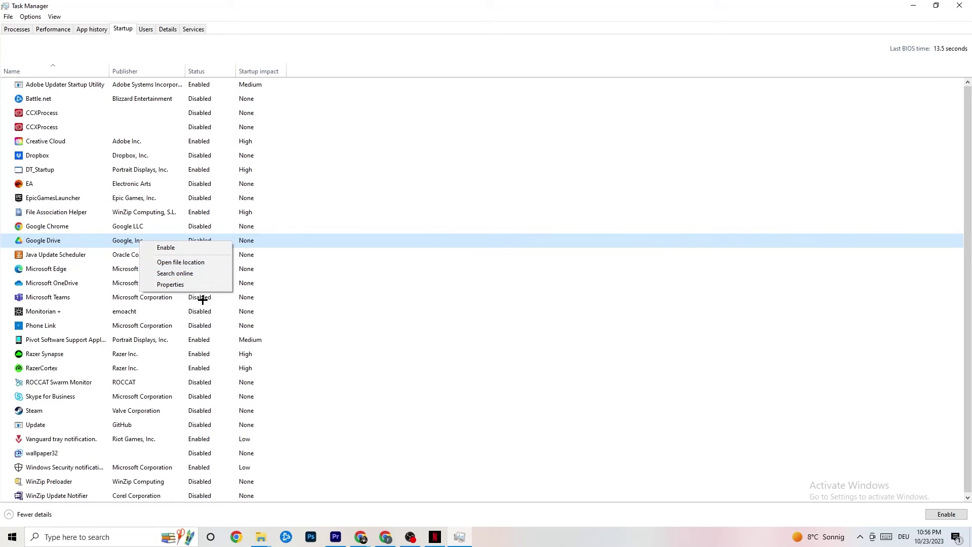
right_click(192, 340)
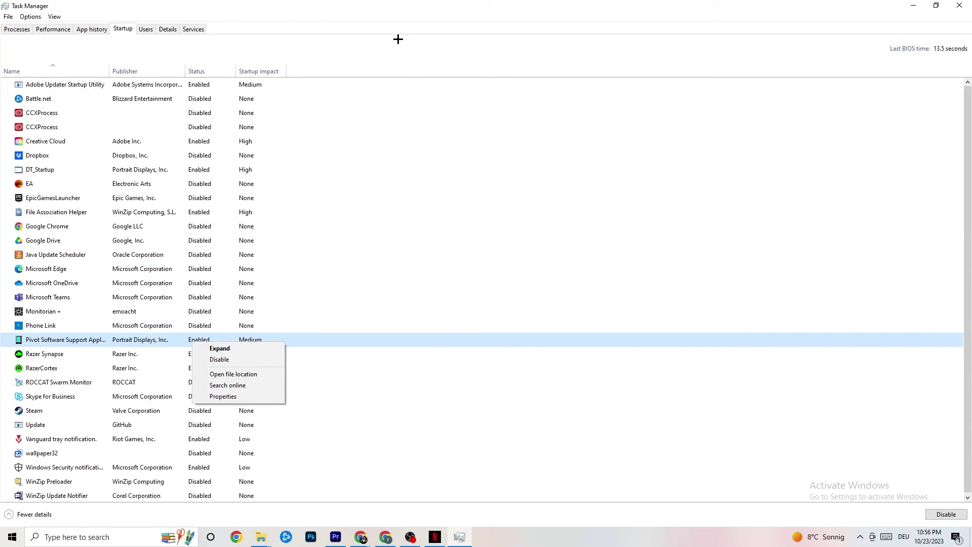
click(393, 15)
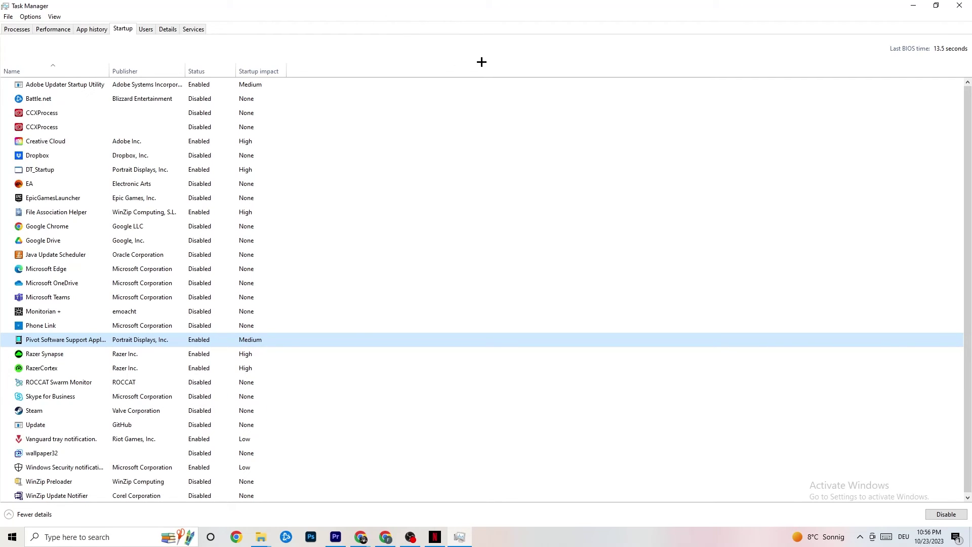
click(949, 3)
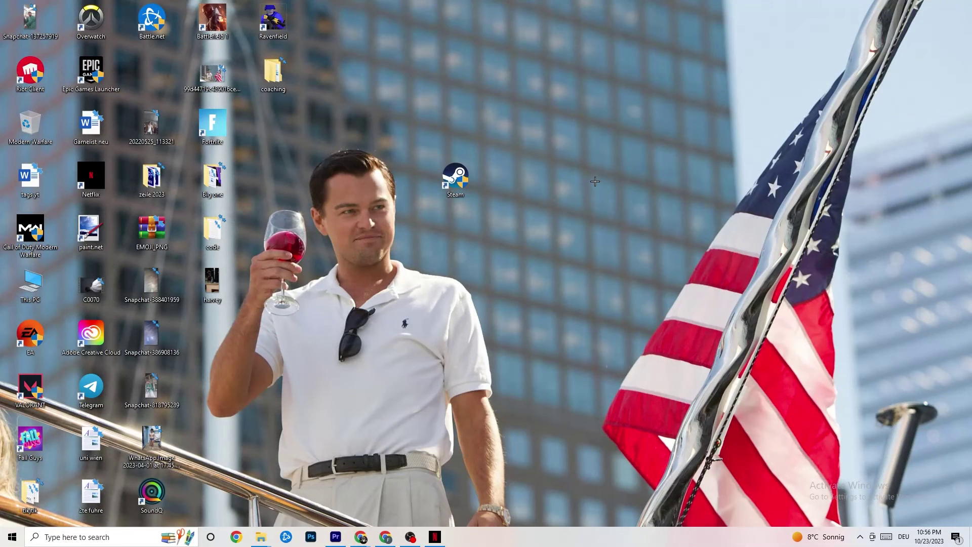